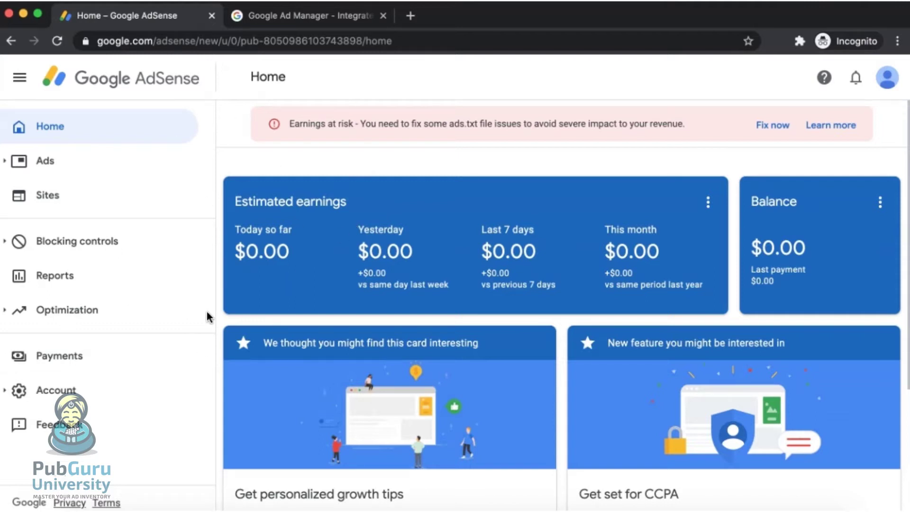
Switch from the AdSense dashboard to the Google Ad Manager browser tab
click(313, 16)
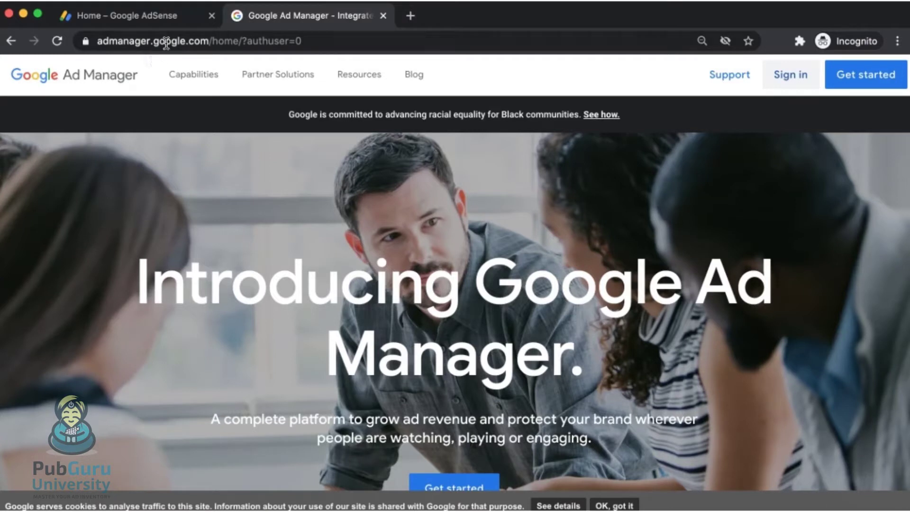
Start the signup questionnaire as a web publisher with 0-1 Million monthly pageviews
click(865, 75)
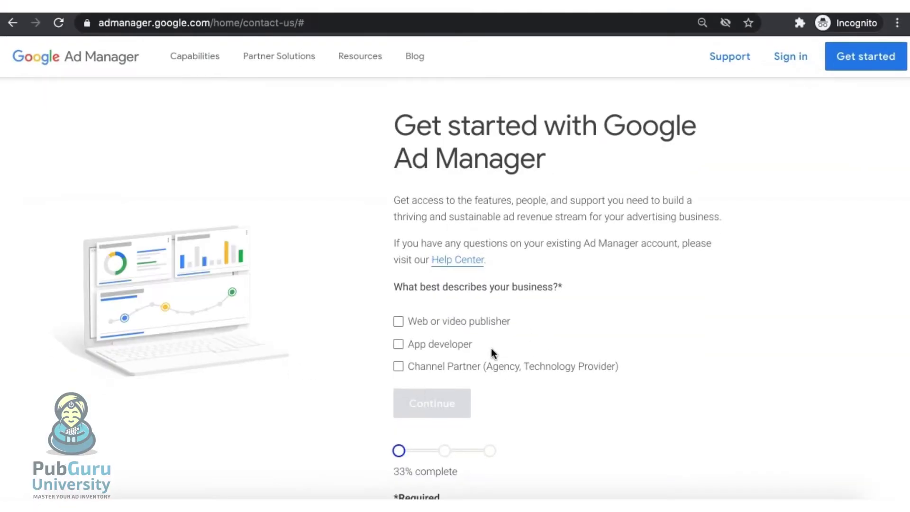
click(398, 320)
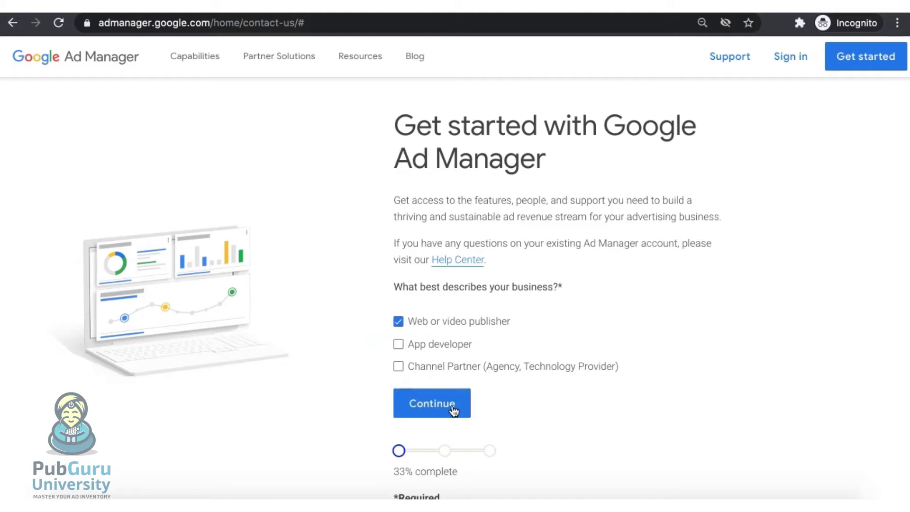
click(431, 403)
click(523, 204)
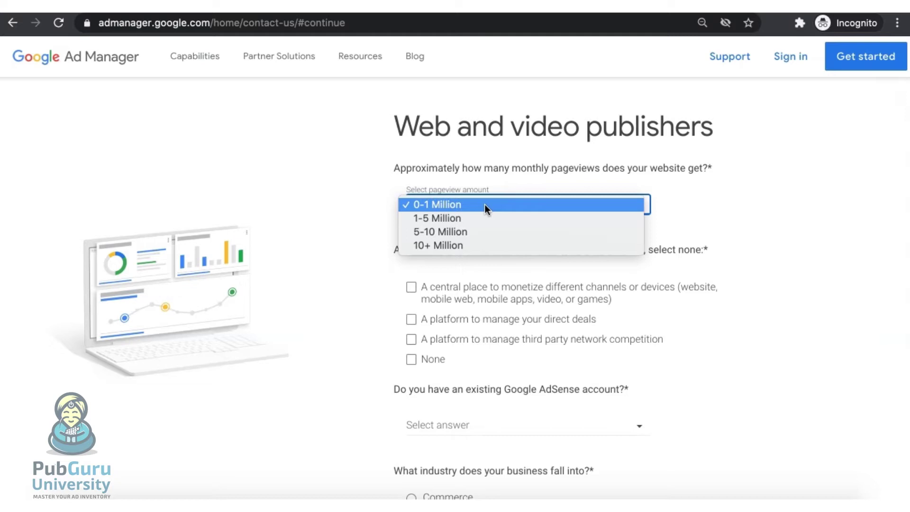
click(484, 205)
scroll(503, 273, down, 1)
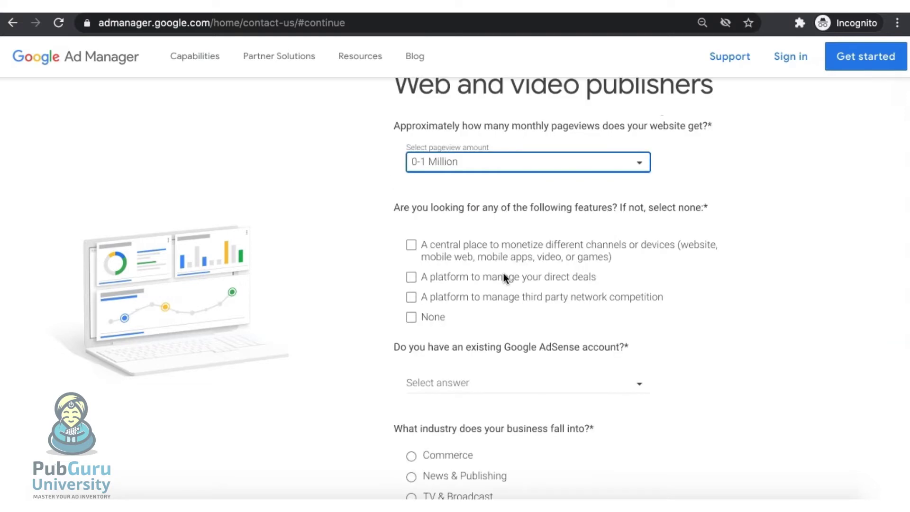
Request central monetization and third-party competition, answer Yes to AdSense, and choose North America
click(410, 245)
click(411, 296)
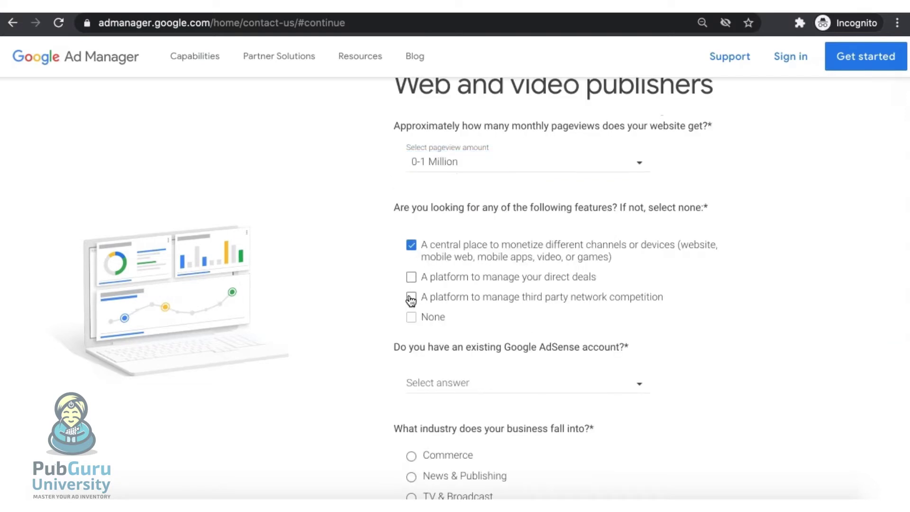
scroll(533, 318, down, 1)
click(484, 303)
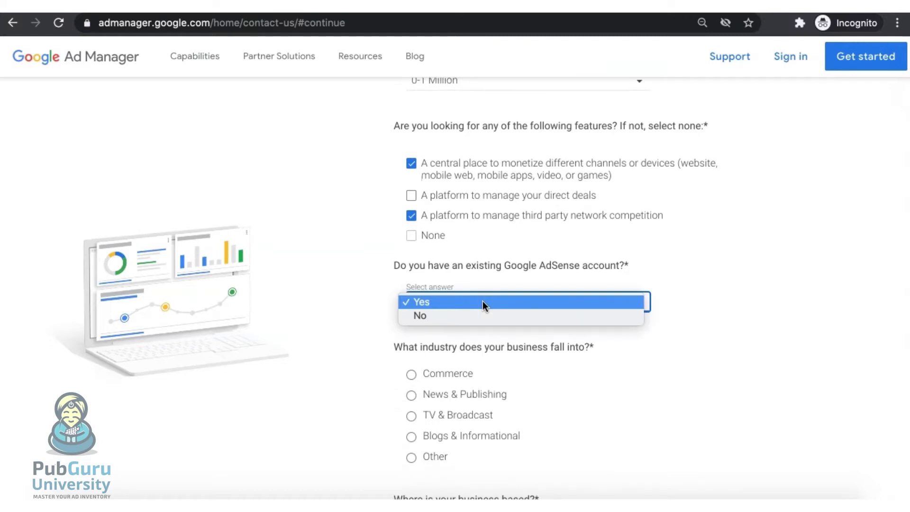
click(483, 300)
scroll(486, 301, down, 1)
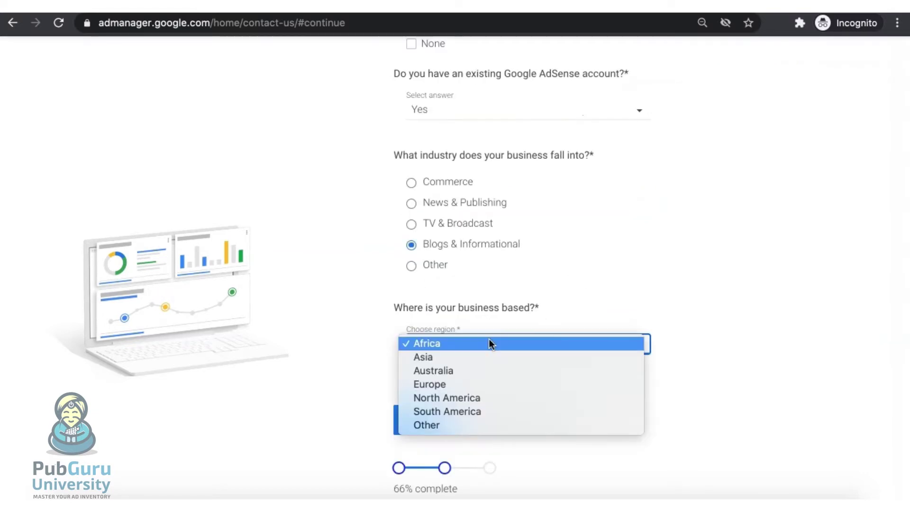
click(486, 399)
Submit the completed questionnaire and begin the 'Sign up for Ad Manager' network setup
click(513, 426)
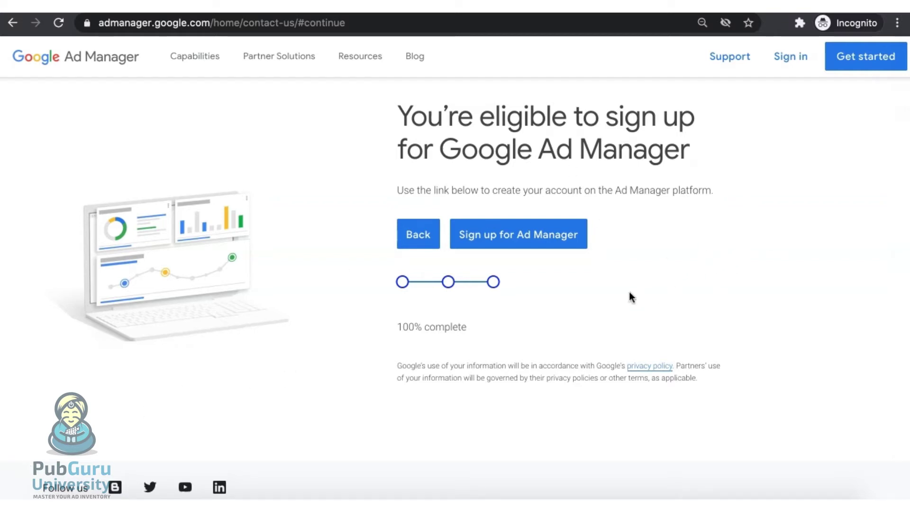
click(518, 235)
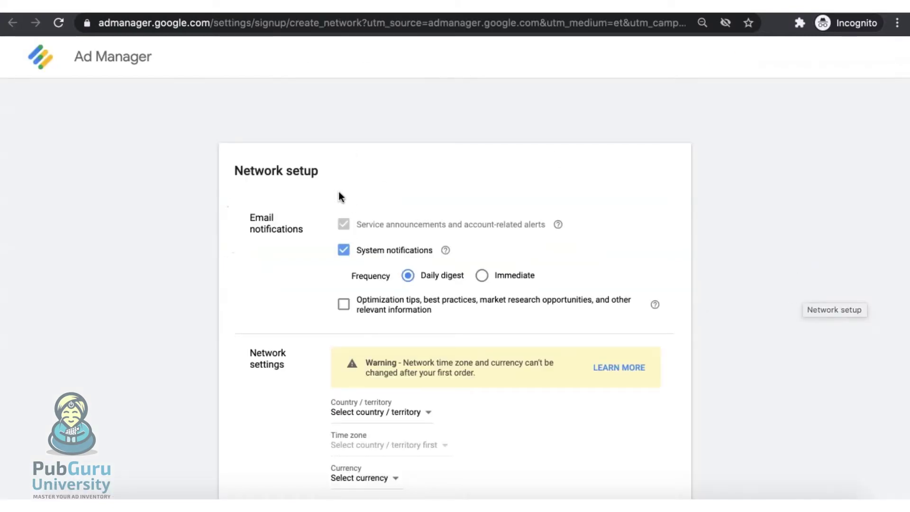
scroll(484, 278, down, 2)
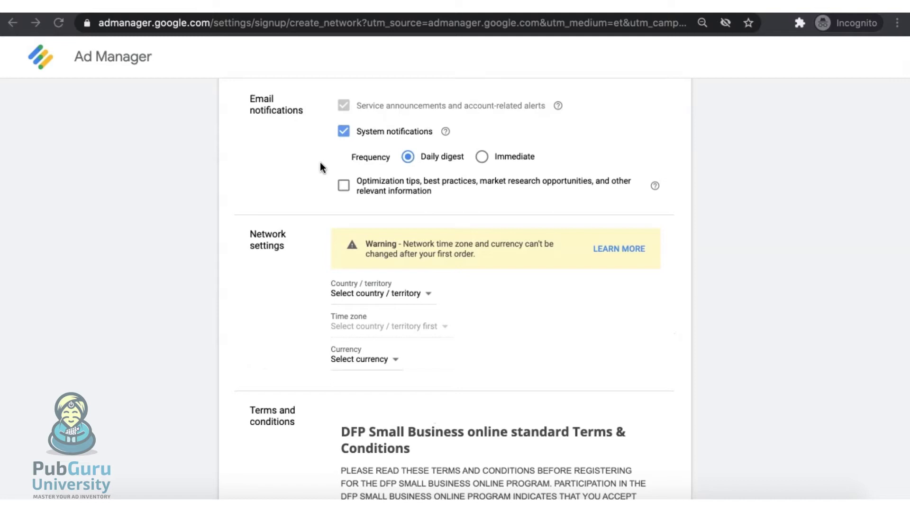
Create the network: optimization tips on, United States, America/Los_Angeles, terms accepted
click(345, 186)
scroll(345, 213, down, 1)
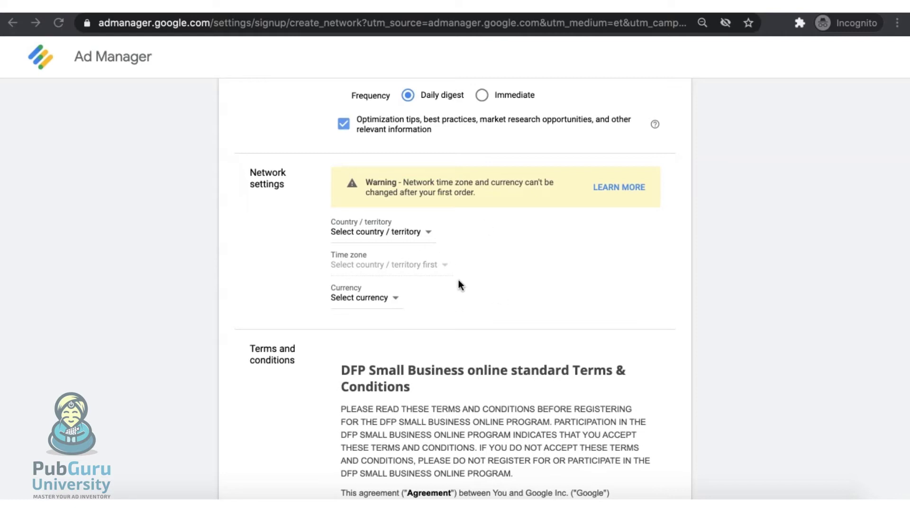
click(404, 231)
scroll(412, 341, down, 15)
click(413, 478)
click(373, 267)
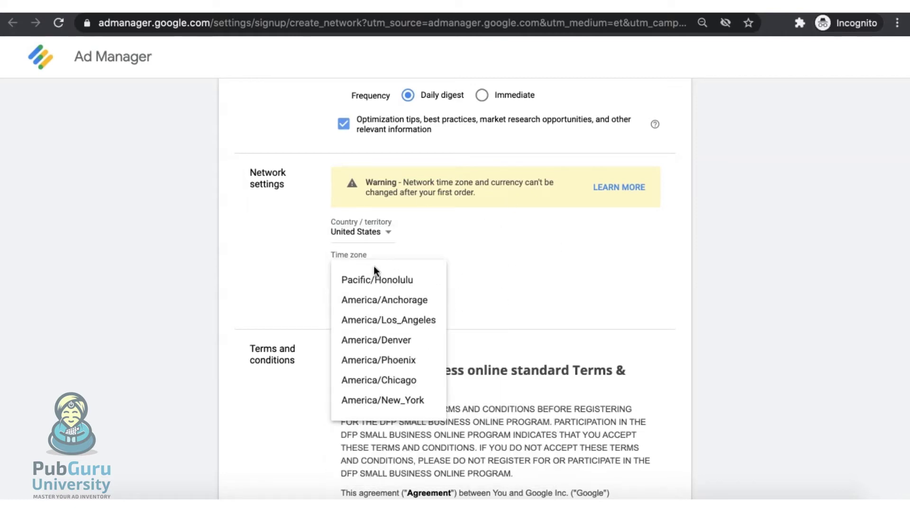
click(388, 319)
scroll(392, 314, down, 5)
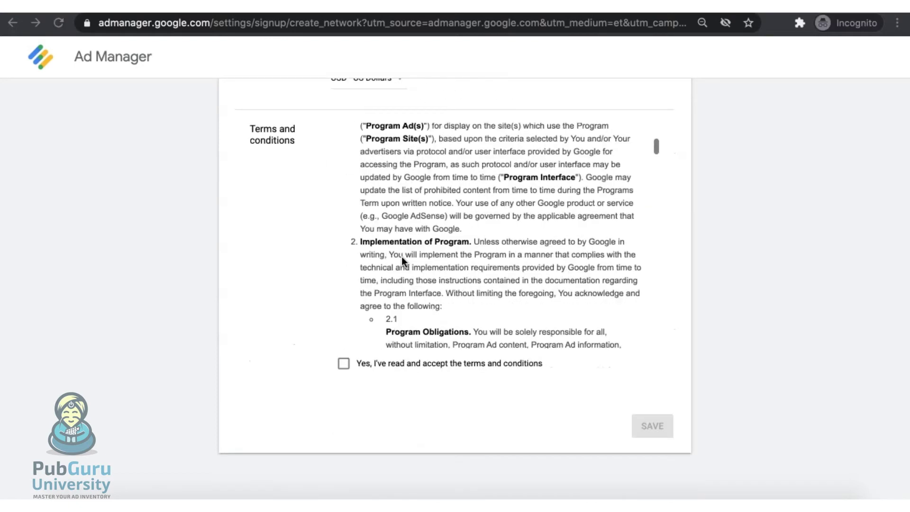
scroll(402, 285, down, 5)
scroll(401, 321, down, 5)
click(345, 363)
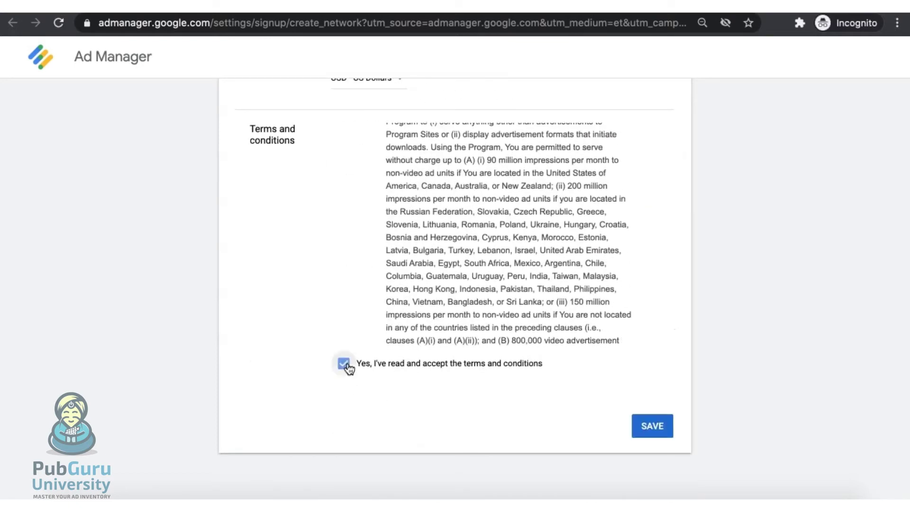
scroll(627, 382, up, 5)
scroll(629, 373, up, 5)
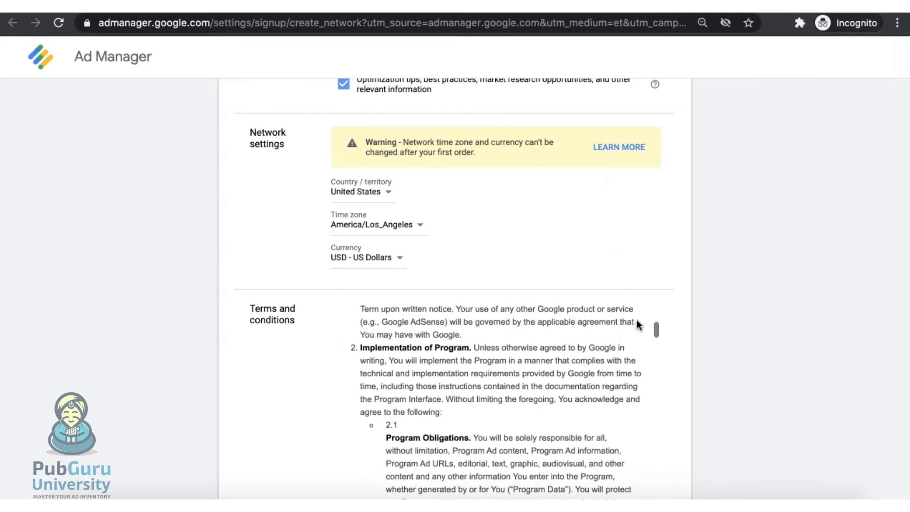
scroll(636, 319, up, 5)
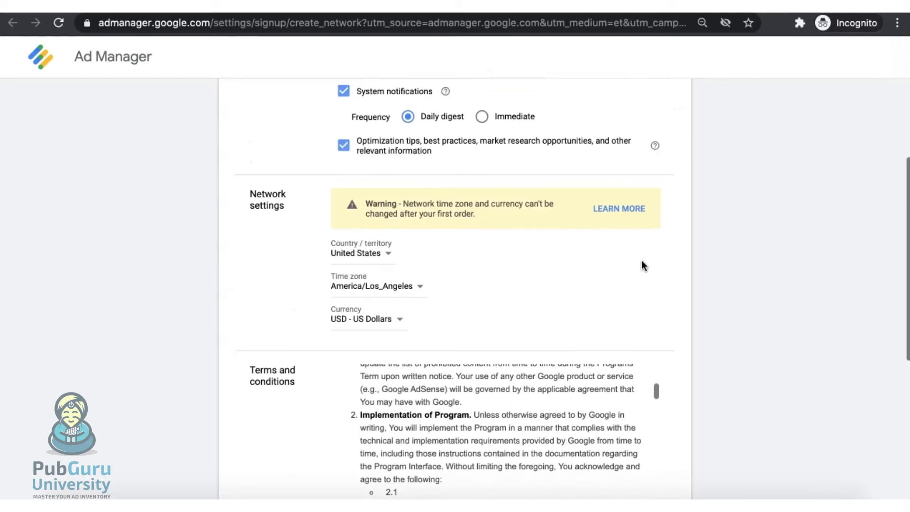
scroll(641, 265, up, 3)
scroll(641, 267, up, 3)
scroll(625, 370, down, 2)
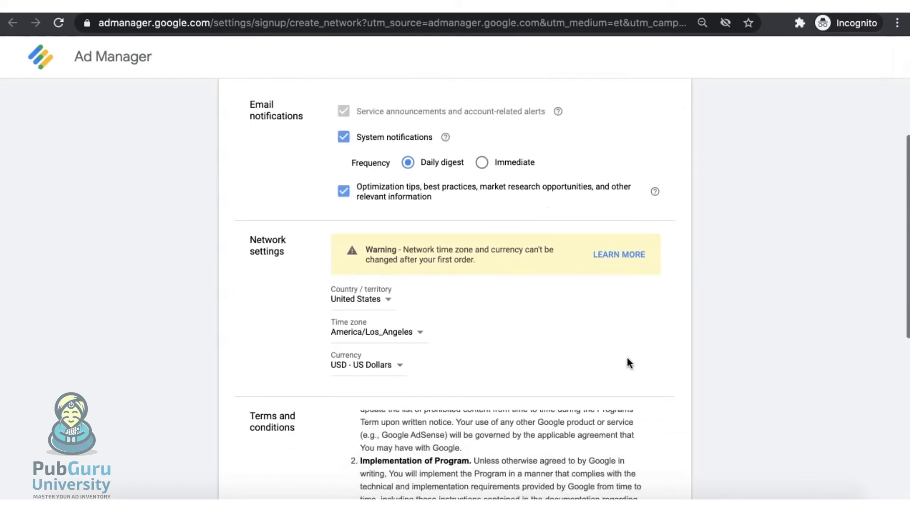
scroll(625, 370, down, 10)
click(652, 383)
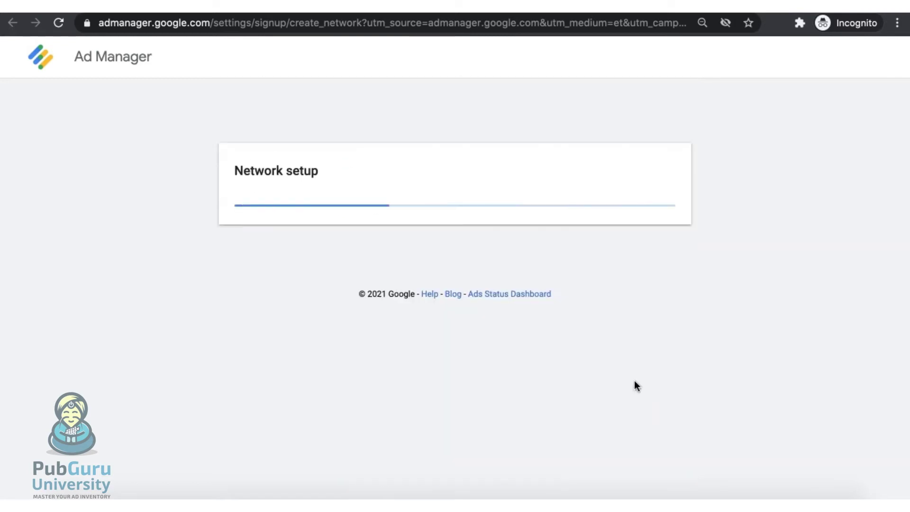
In Admin > Global settings, enter the display name 'MonetizeMore (for pubs)'
click(92, 326)
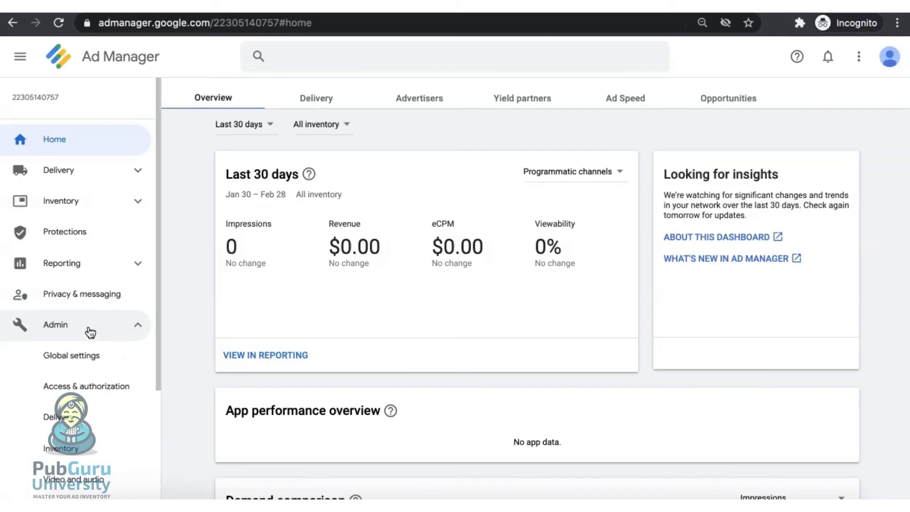
click(71, 355)
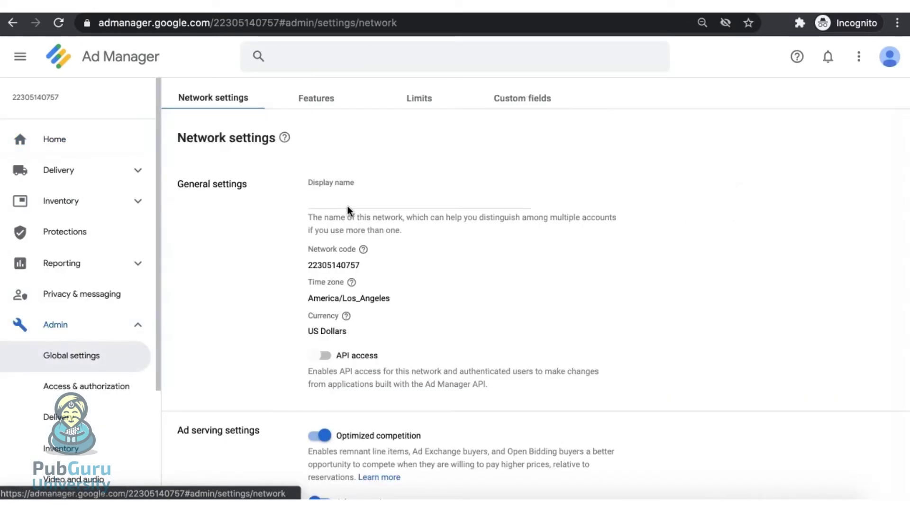
click(350, 200)
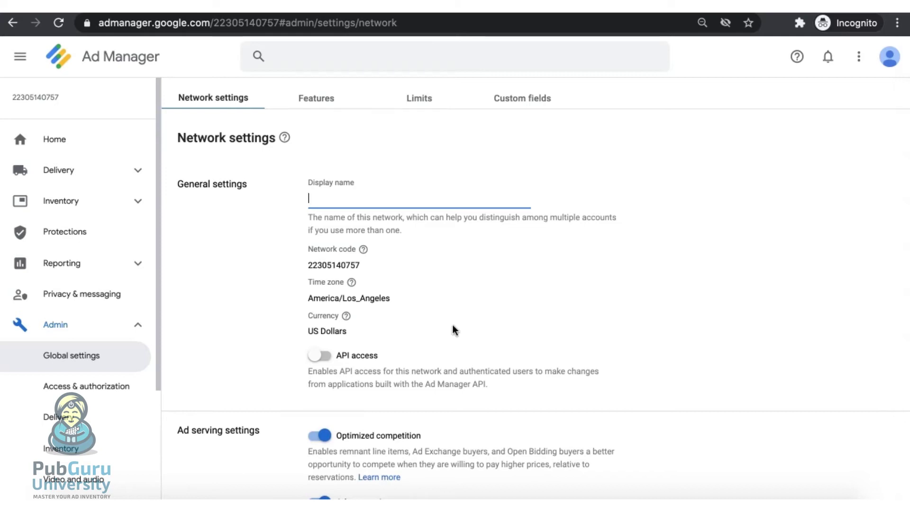
click(202, 358)
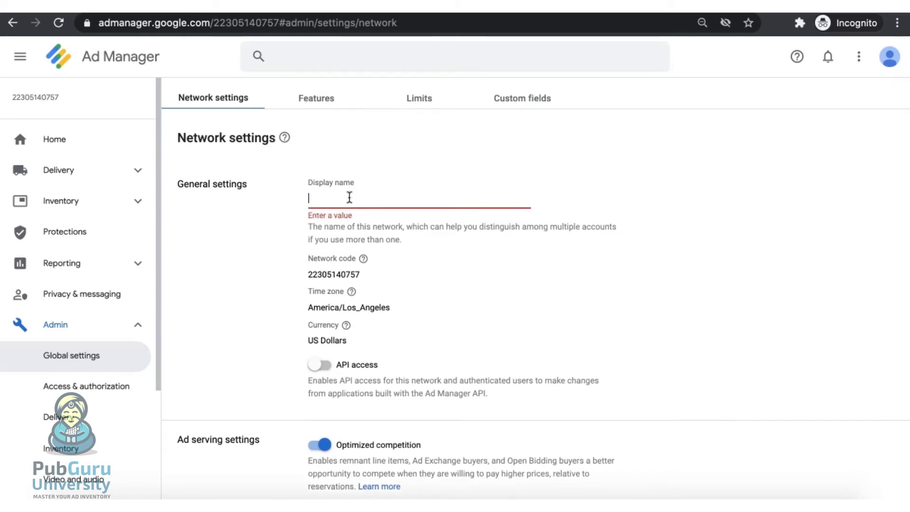
click(349, 197)
text(MonetizeMore (for pubs))
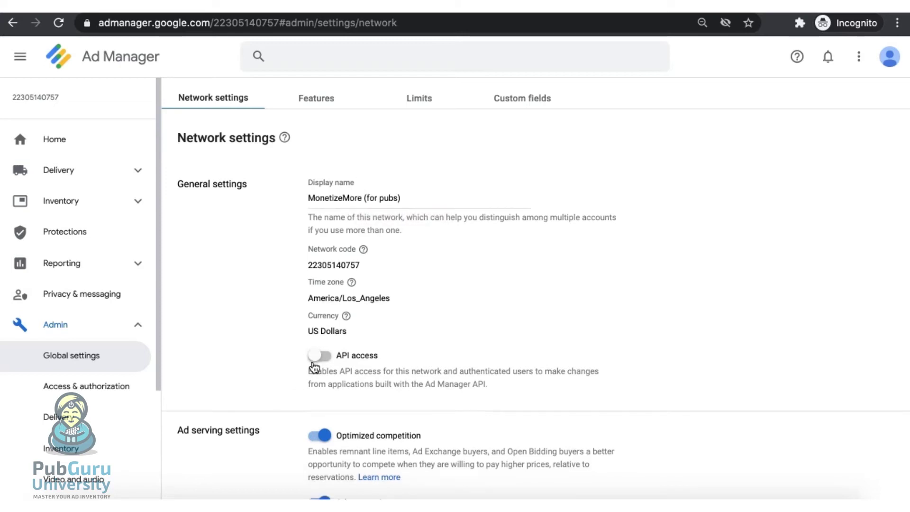
Enable API access, accept its terms, and save the network settings
click(319, 361)
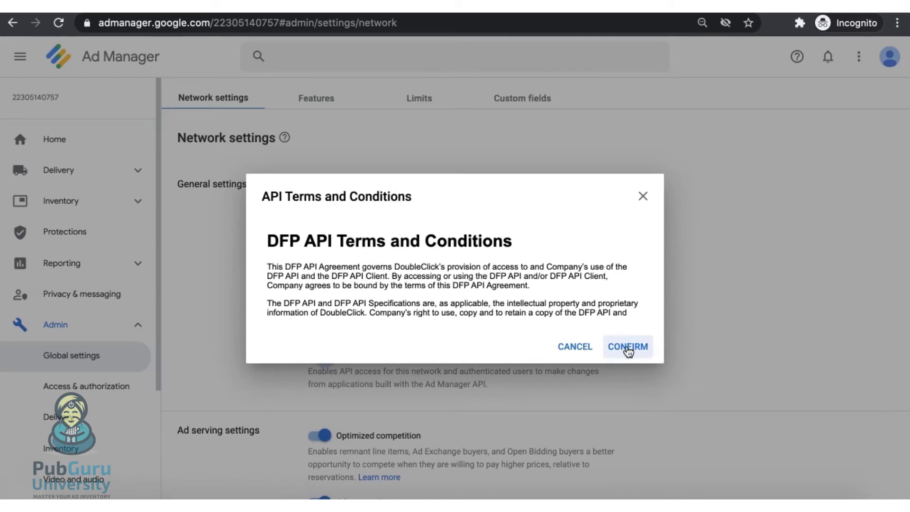
click(627, 347)
scroll(627, 352, down, 10)
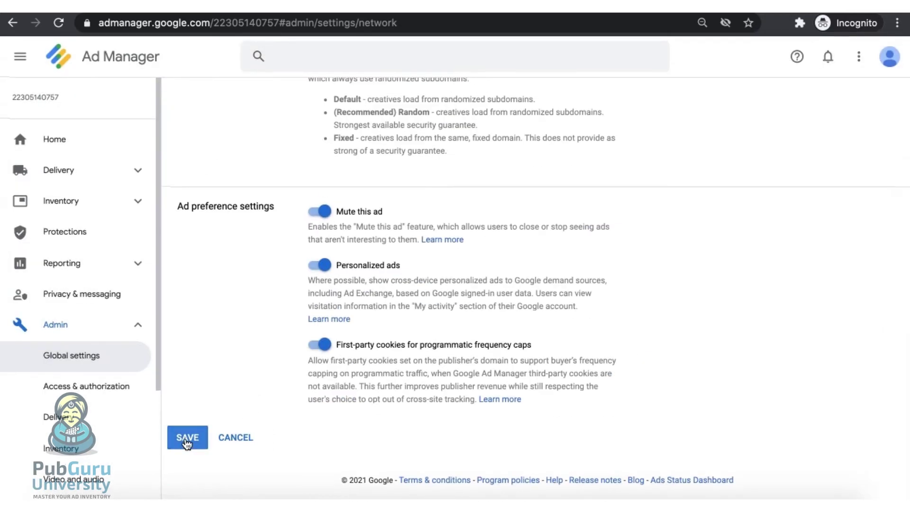
click(187, 439)
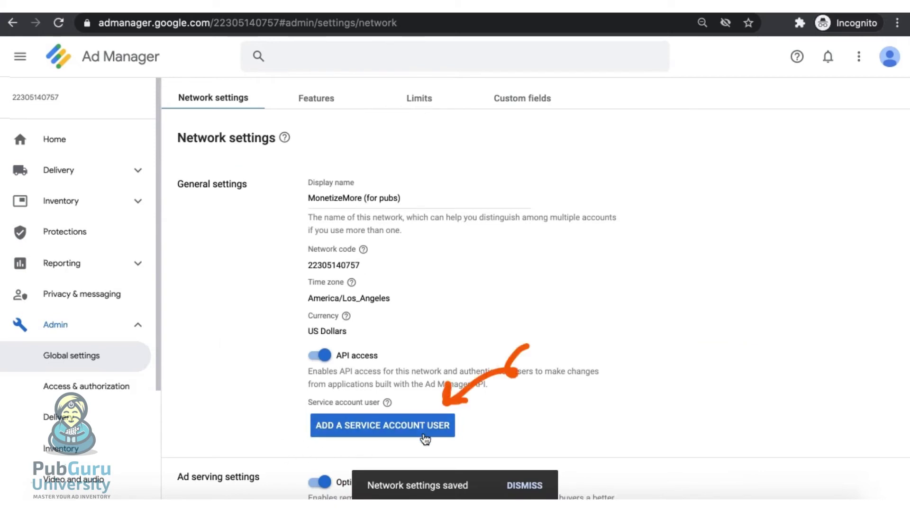
Add service account user Theseus (MonetizeMore) with a confirmed email and Administrator role
click(409, 430)
text(The)
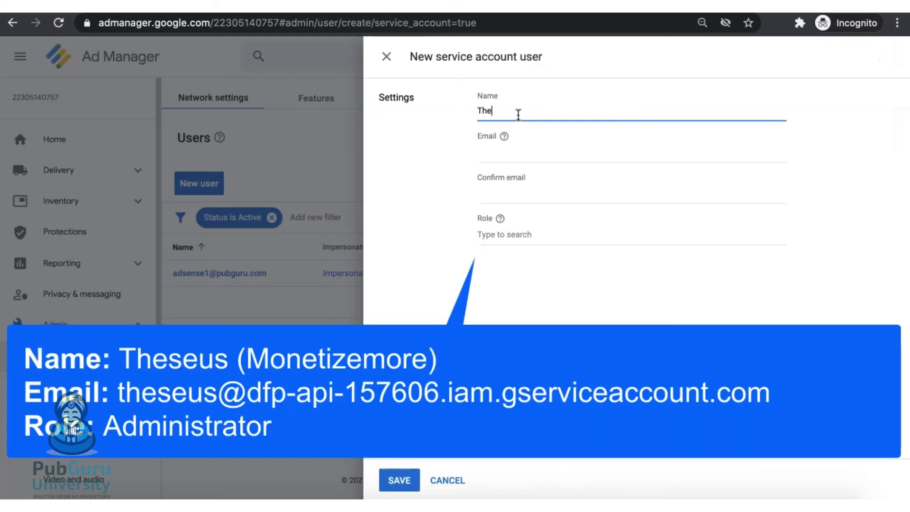
text(seus (Monetize)
text(More)
click(515, 152)
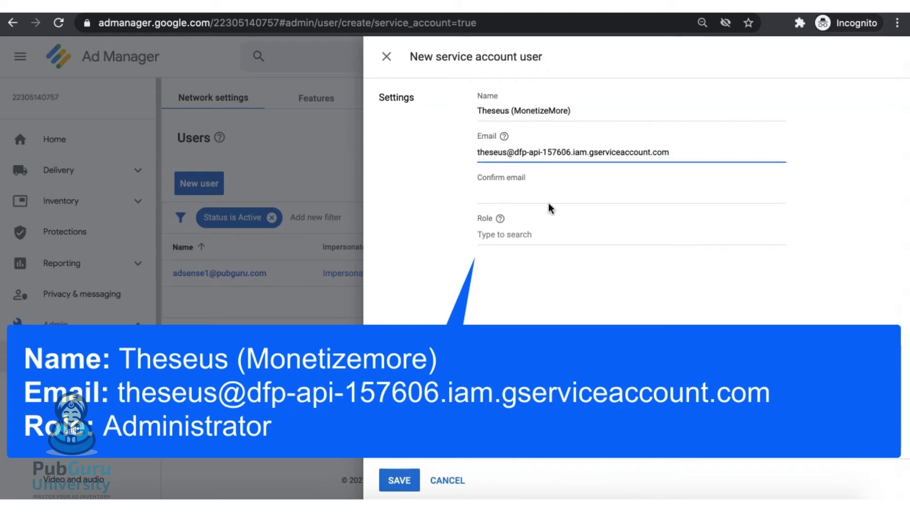
click(549, 196)
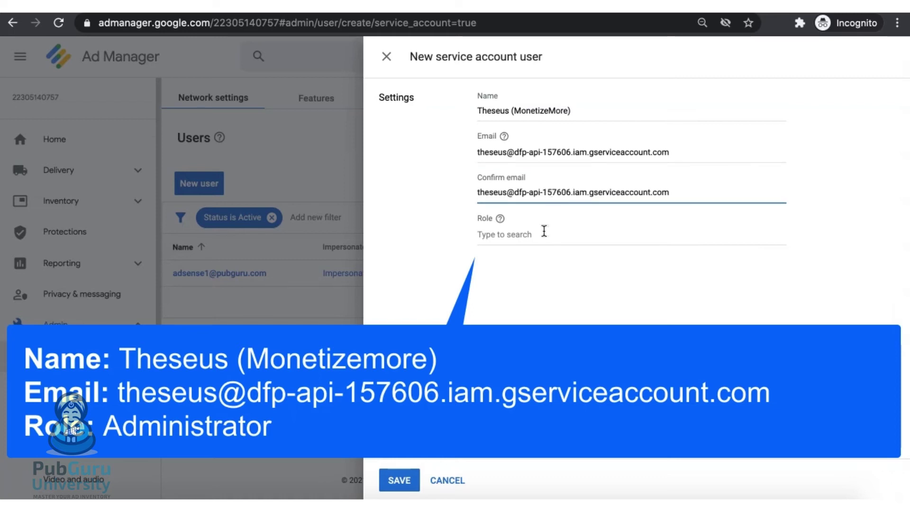
click(543, 233)
click(538, 264)
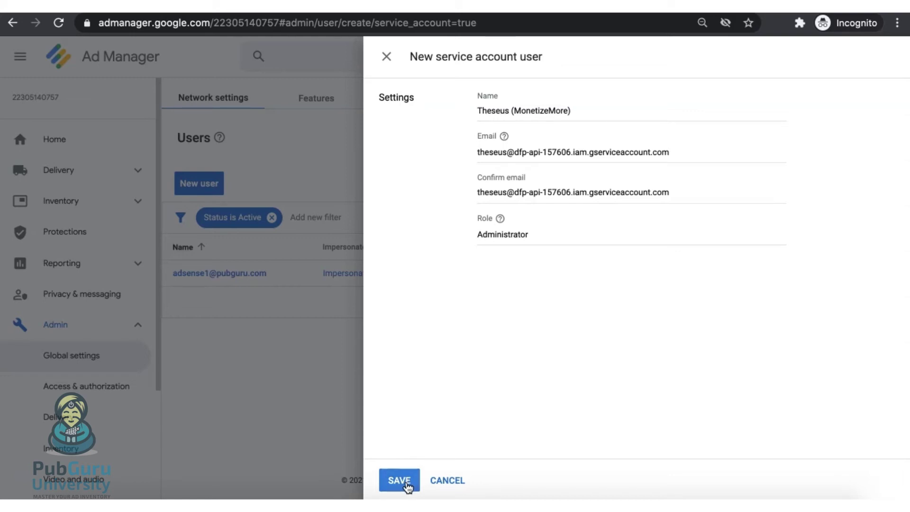
click(407, 484)
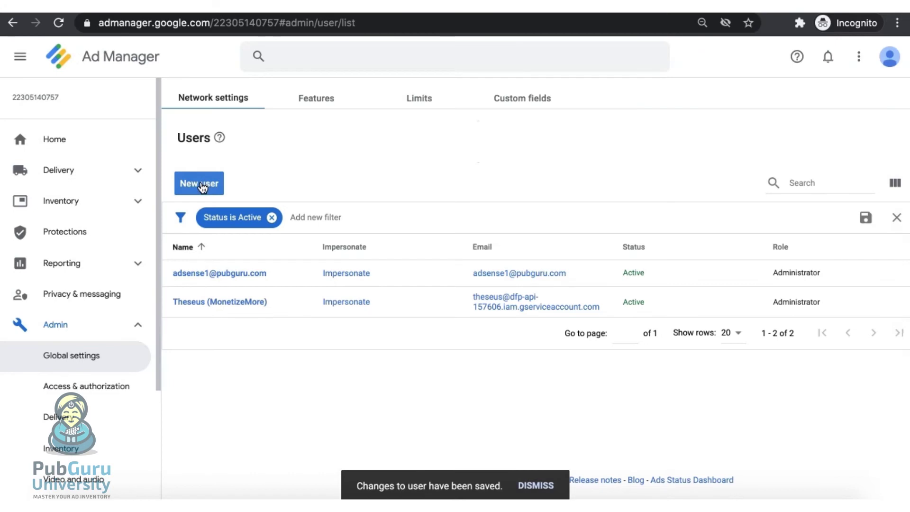
Create new user MonetizeMore, copying the email into the confirmation field
click(199, 184)
click(507, 109)
text(Mon)
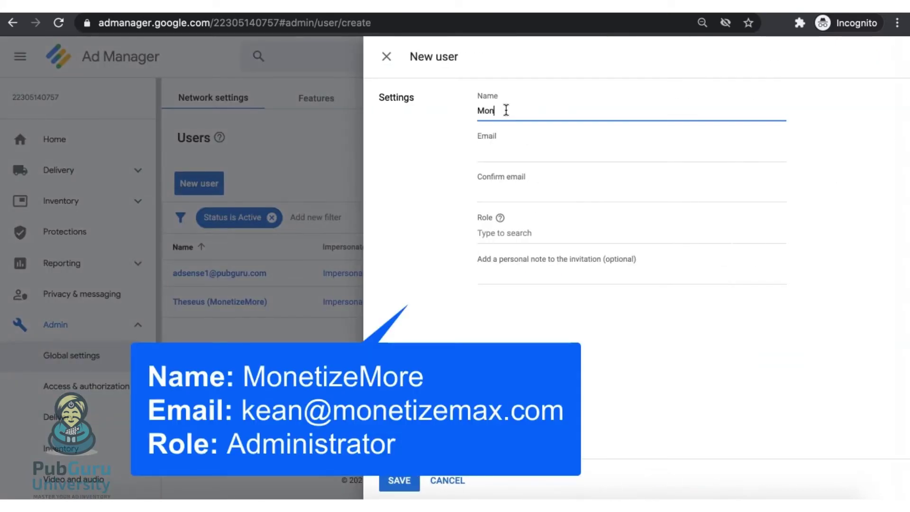
text(etizeMore)
click(531, 154)
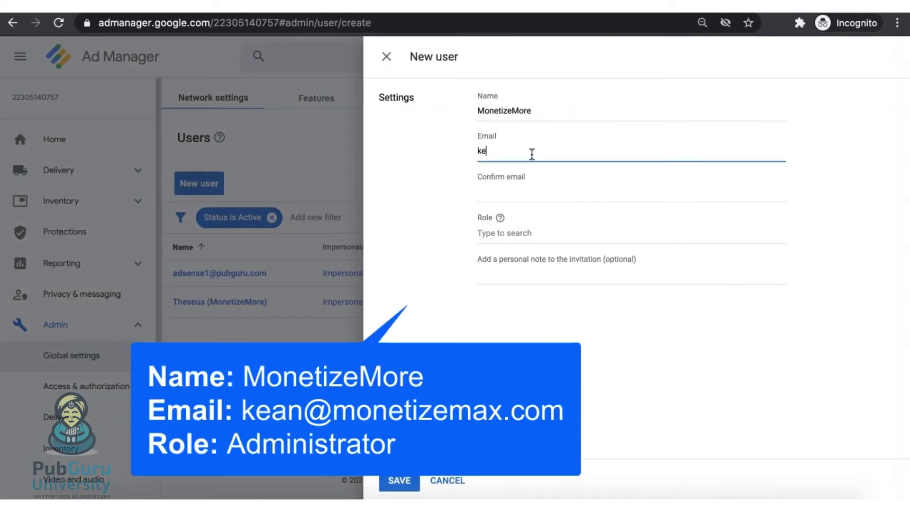
text(monetizemax)
text(.com)
key(ctrl+a)
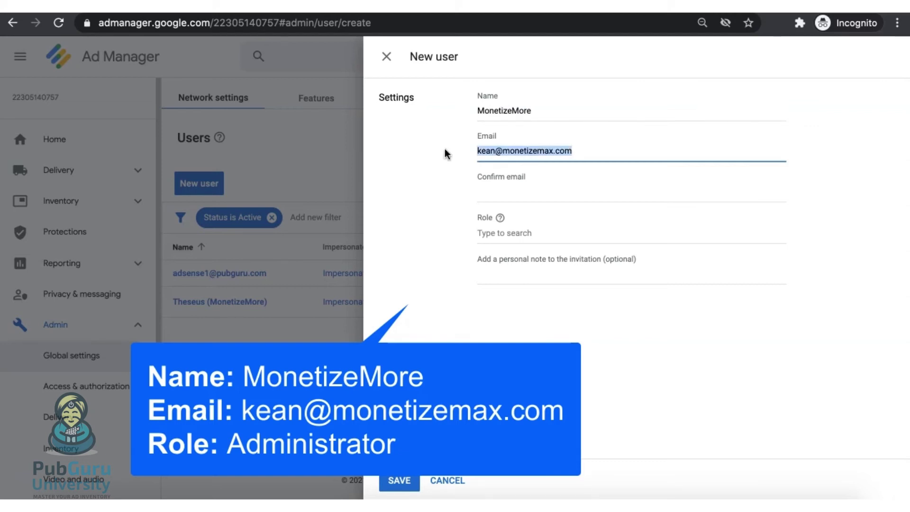
key(ctrl+c)
click(542, 196)
key(ctrl+v)
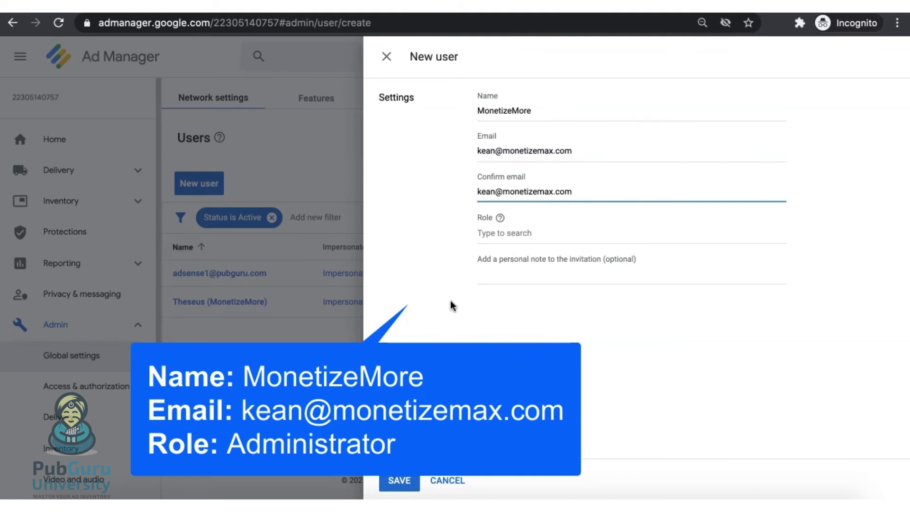
Give MonetizeMore the Administrator role, save the invitation, and return to Home
click(540, 232)
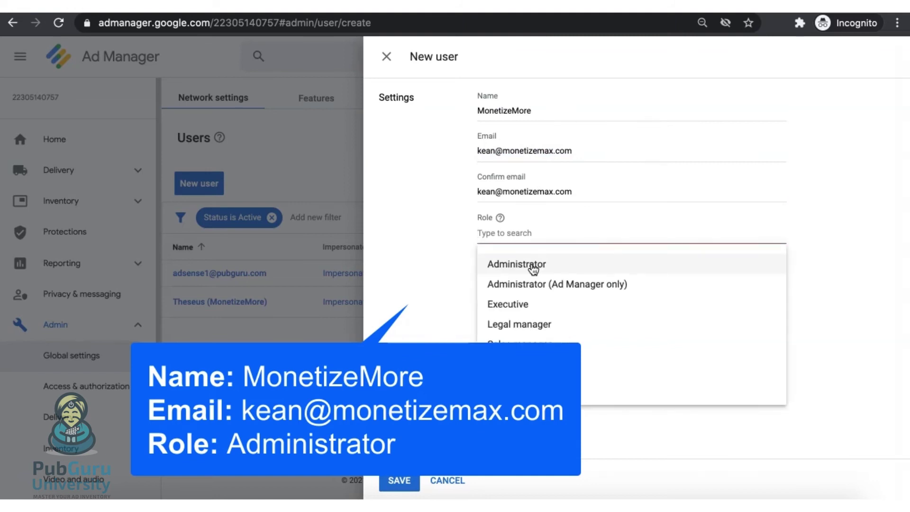
click(515, 264)
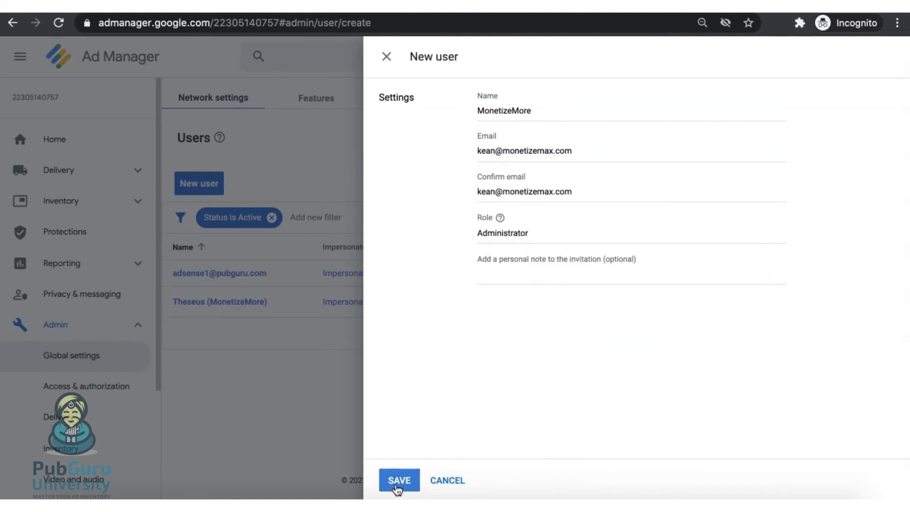
click(399, 480)
click(59, 23)
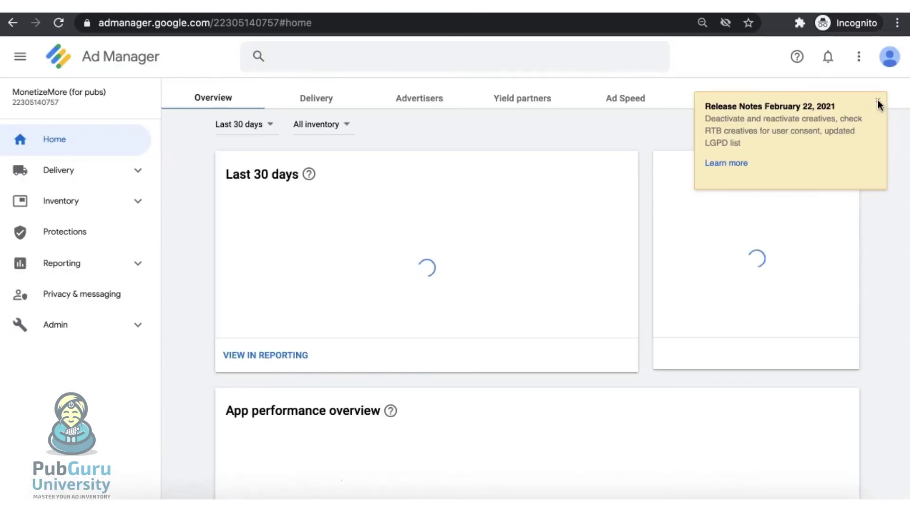
drag(119, 95, 20, 98)
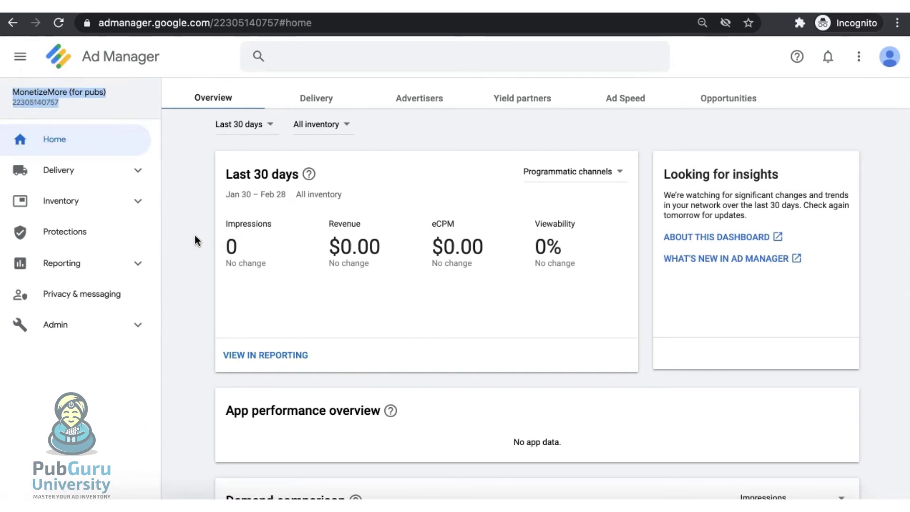
click(195, 235)
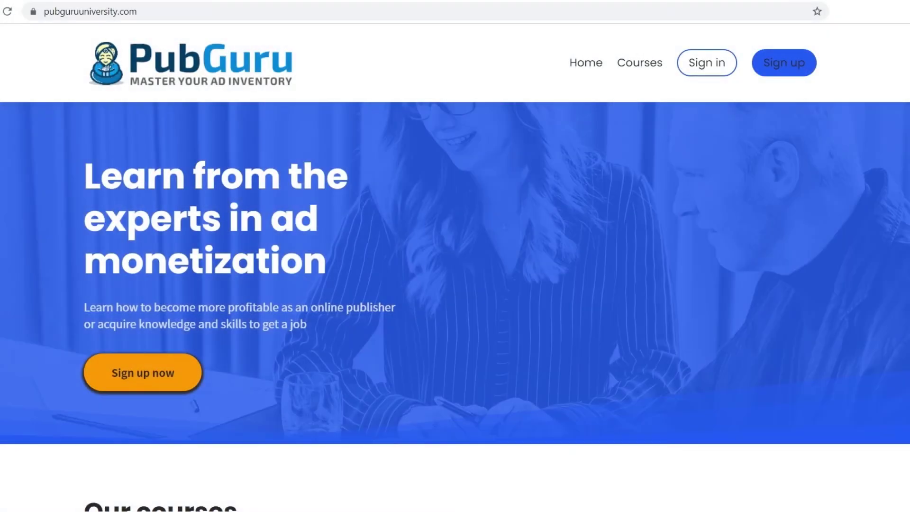
scroll(196, 275, down, 4)
scroll(196, 275, down, 4)
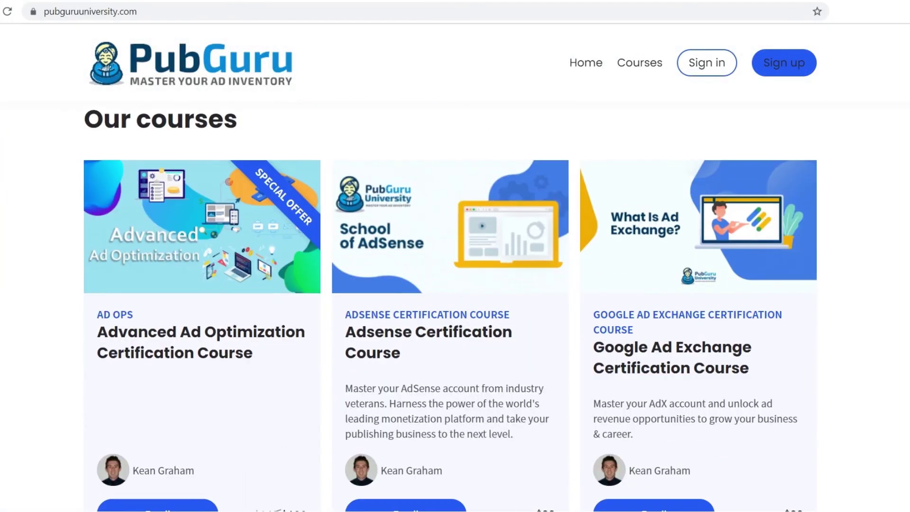
scroll(455, 284, down, 5)
scroll(456, 284, down, 3)
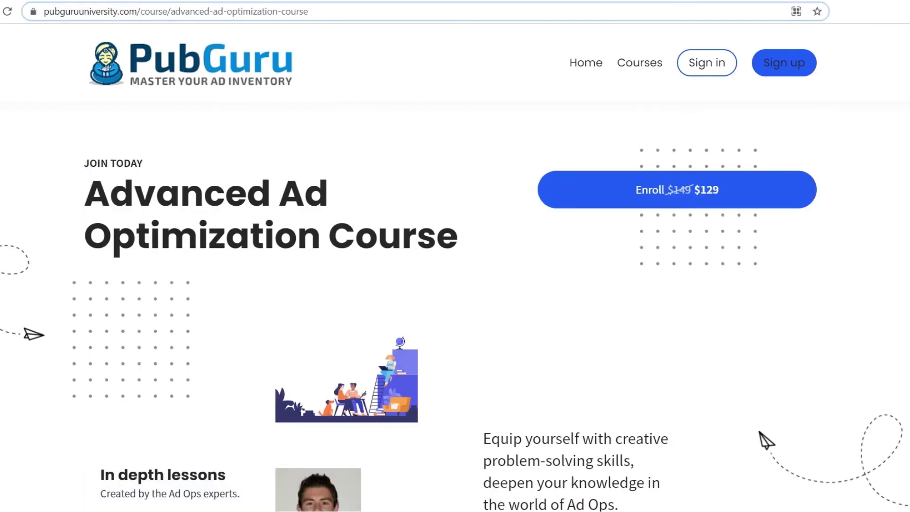
scroll(765, 398, down, 2)
scroll(764, 373, down, 5)
scroll(764, 373, down, 5)
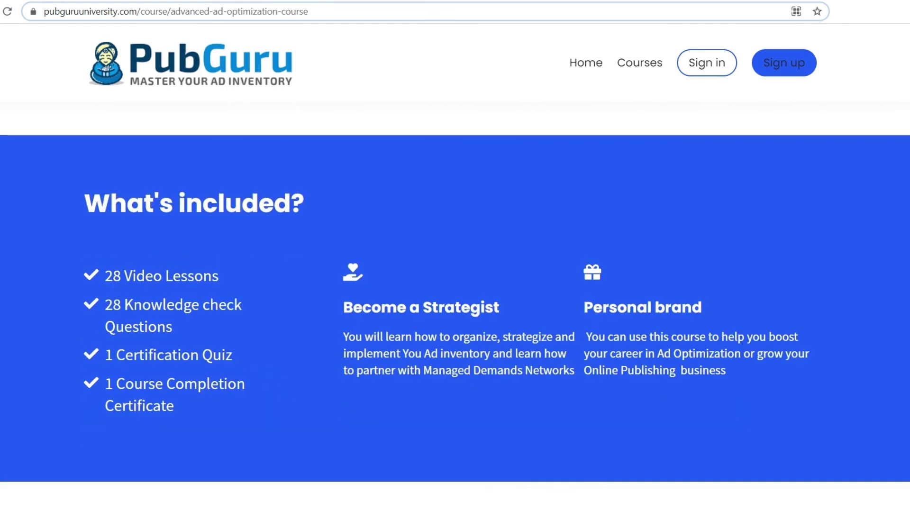
scroll(764, 373, down, 3)
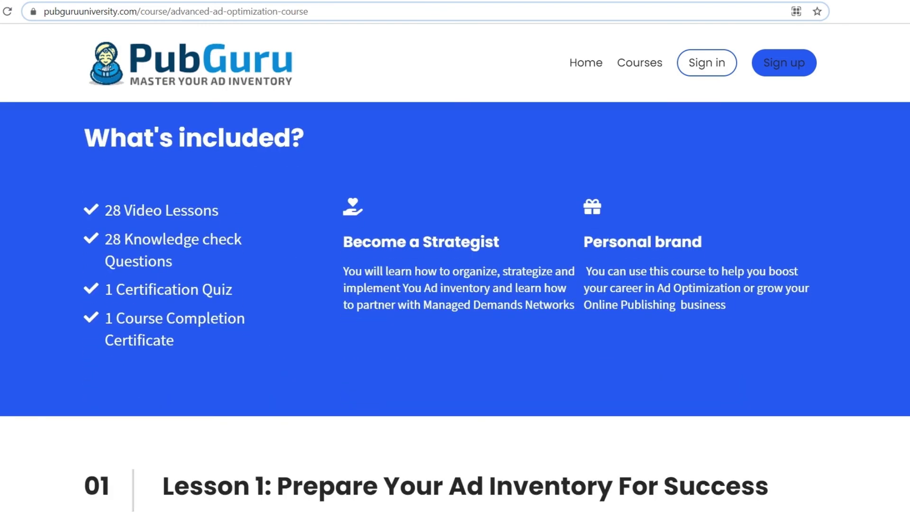
scroll(764, 374, down, 4)
scroll(764, 373, down, 3)
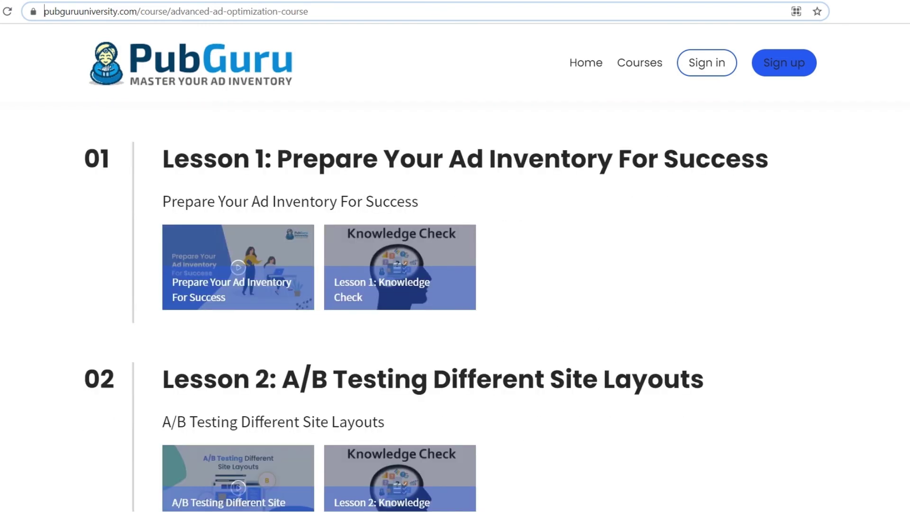
scroll(763, 374, down, 5)
scroll(764, 374, down, 4)
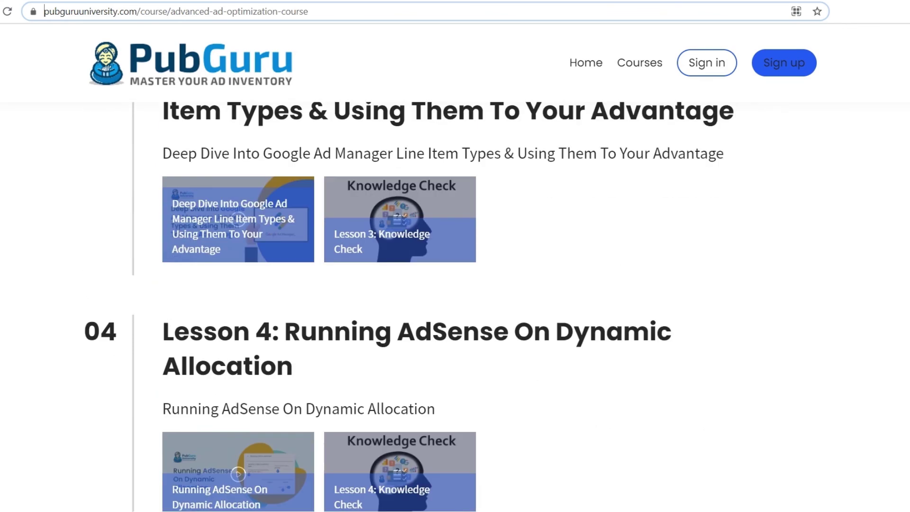
scroll(764, 373, down, 4)
scroll(763, 373, down, 5)
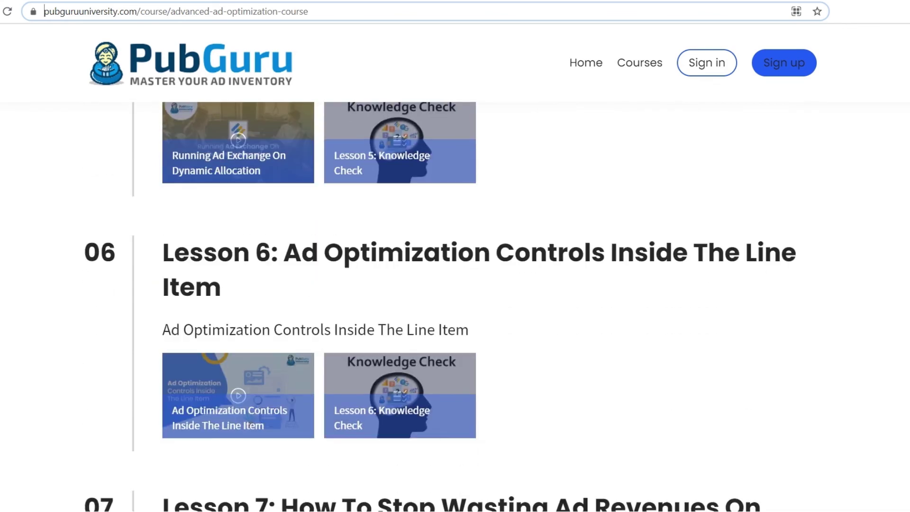
scroll(764, 373, down, 4)
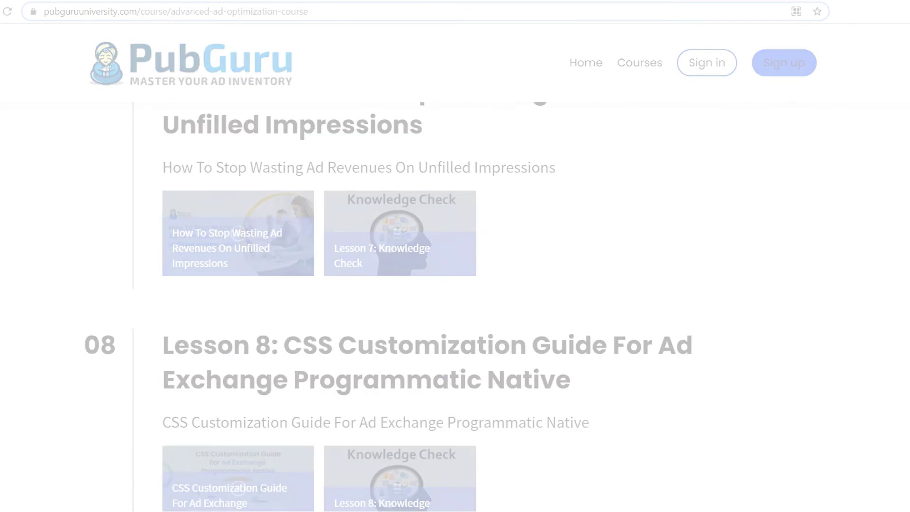